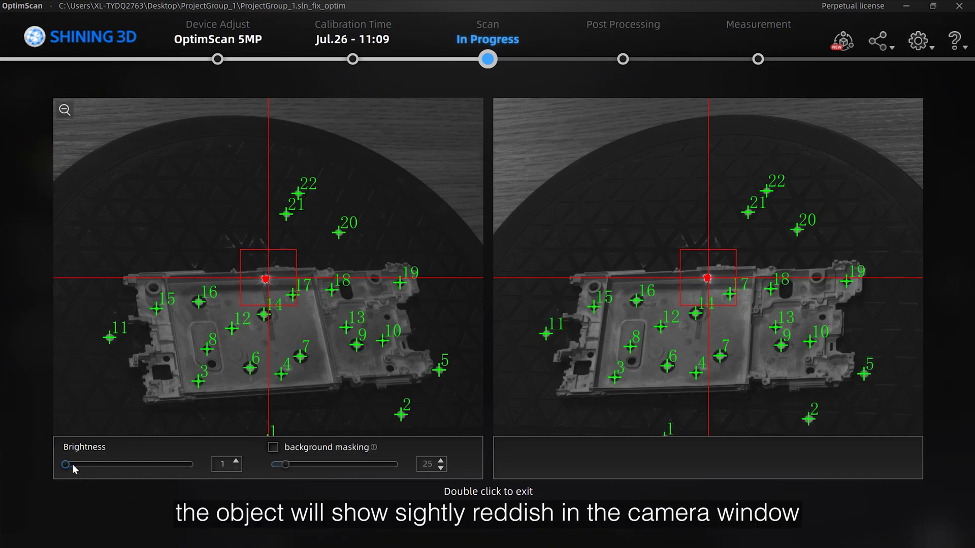
# Step: Set camera brightness to 2 and background masking to 49 to hide the turntable
pyautogui.moveTo(70, 465); pyautogui.dragTo(78, 467)
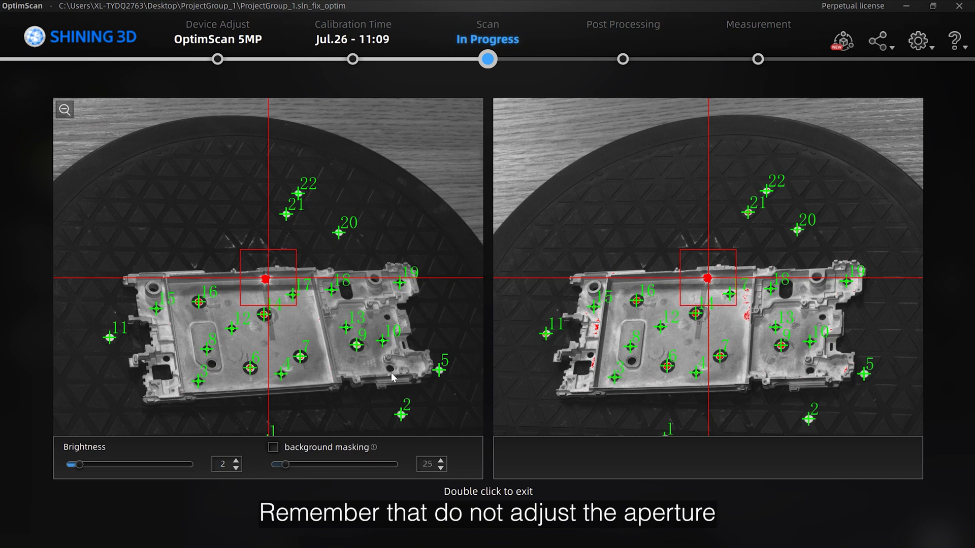
pyautogui.moveTo(80, 465); pyautogui.dragTo(54, 464)
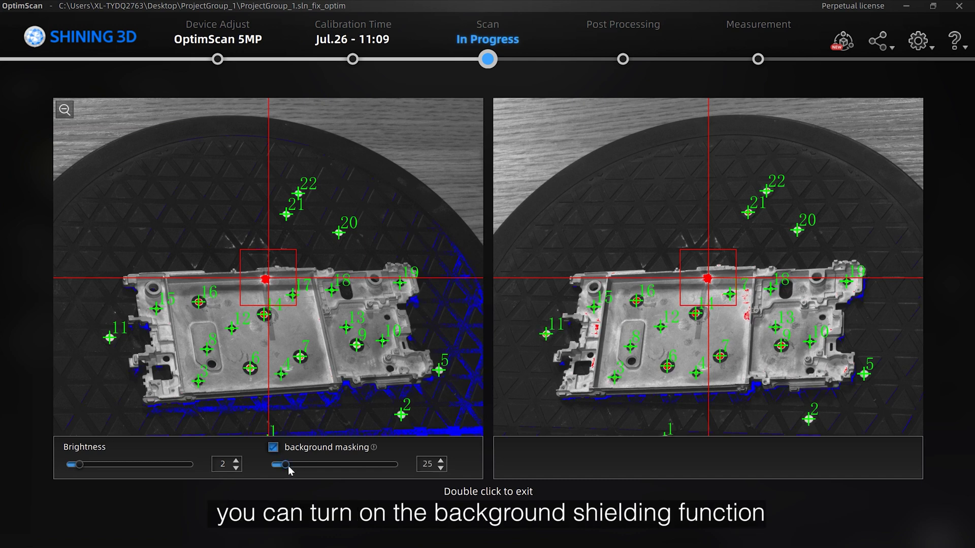
pyautogui.moveTo(287, 467); pyautogui.dragTo(304, 467)
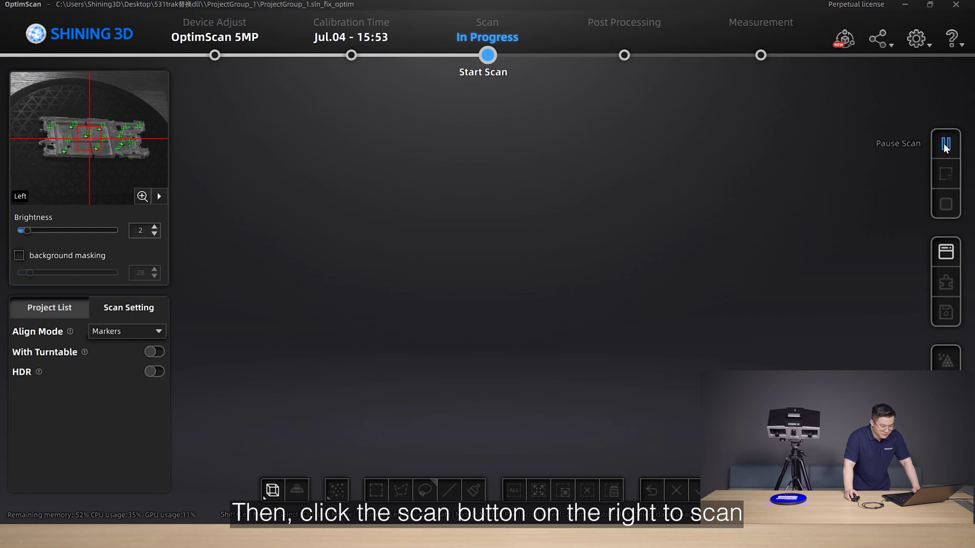
# Step: Capture several marker-aligned scans of the phone frame, repositioning it between passes
pyautogui.click(945, 145)
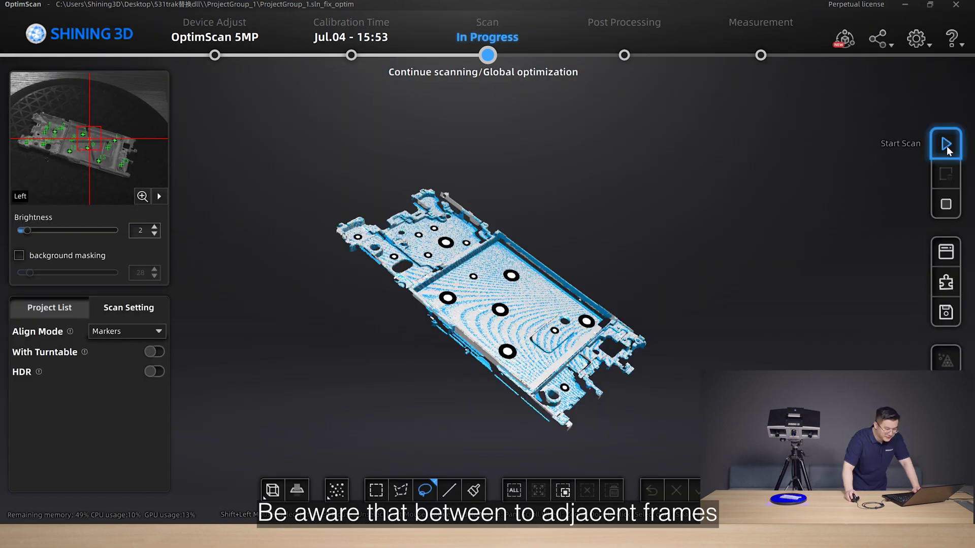
pyautogui.click(946, 145)
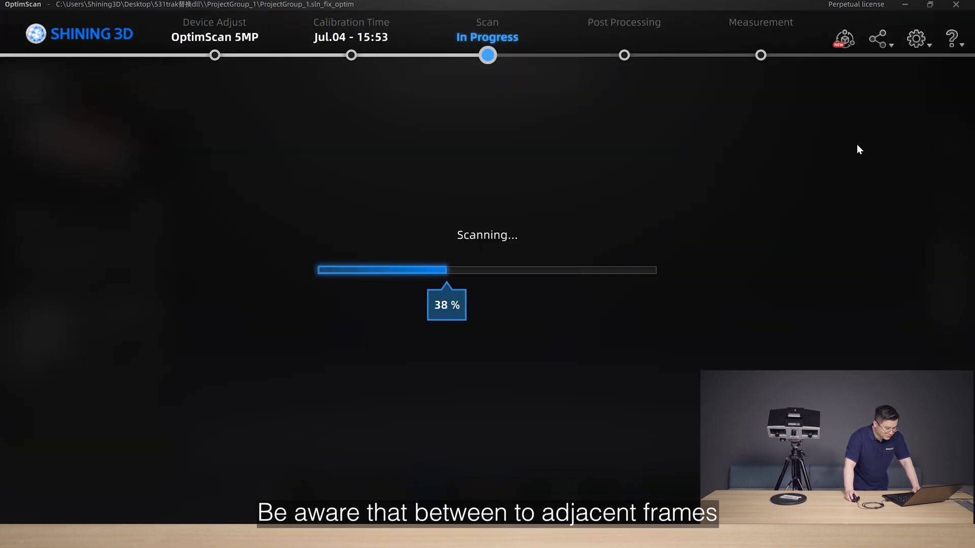
pyautogui.press('space')
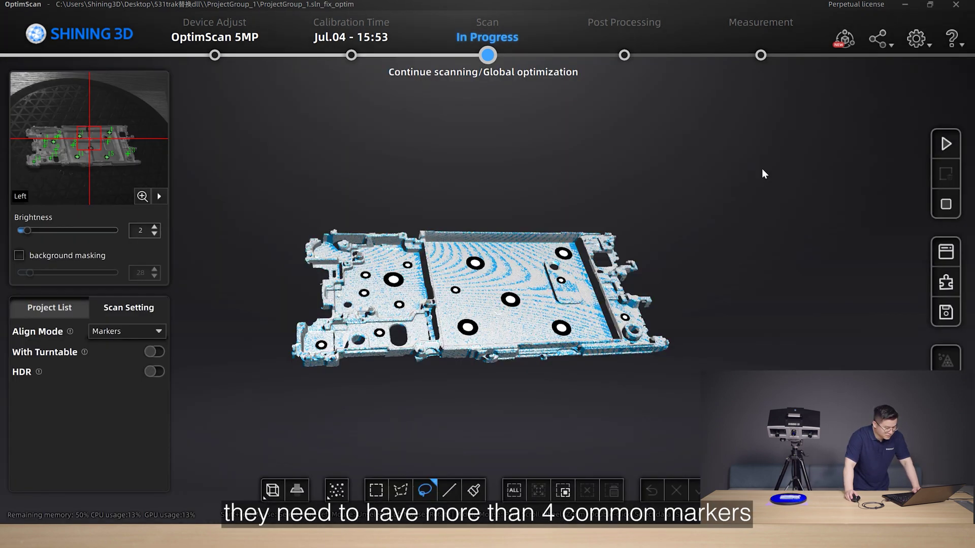
pyautogui.press('space')
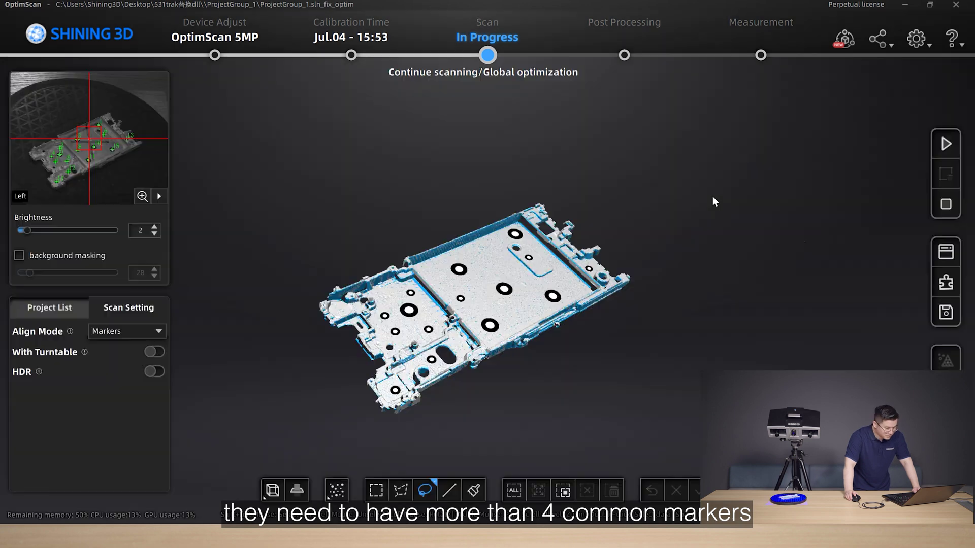
pyautogui.press('space')
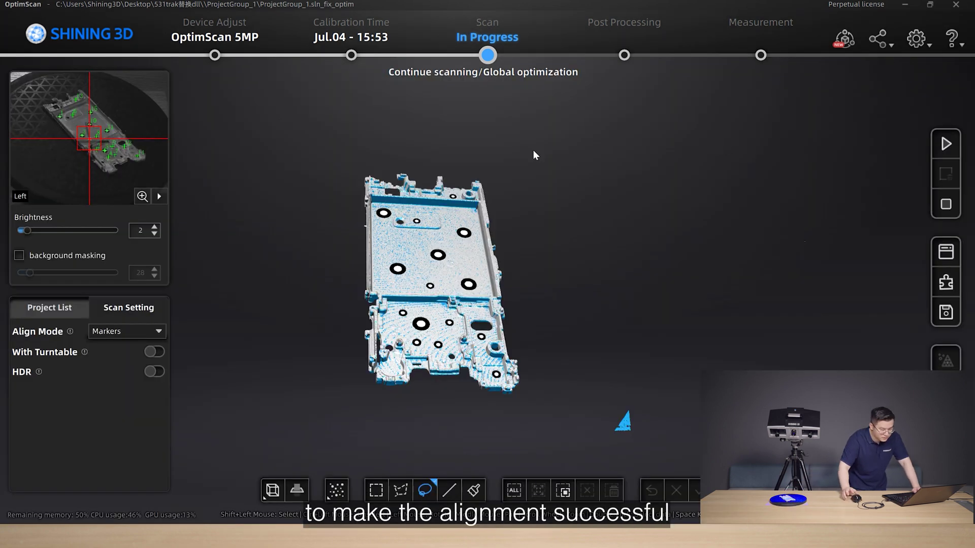
pyautogui.press('space')
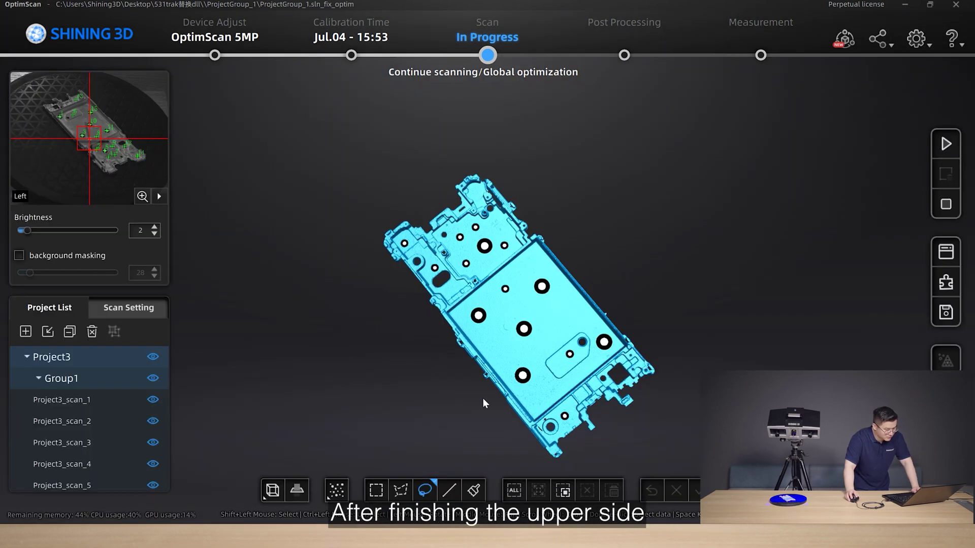
# Step: Rotate the scanned mesh to inspect it from a flat top-down view
pyautogui.moveTo(538, 350); pyautogui.dragTo(593, 297)
pyautogui.moveTo(336, 306); pyautogui.dragTo(632, 388)
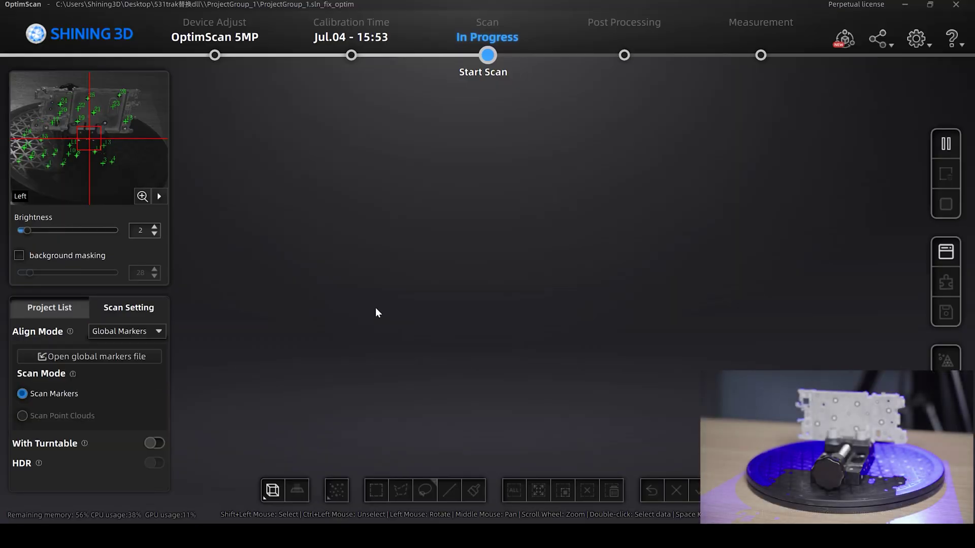
# Step: Capture the global markers around the mounted part from five angles
pyautogui.press('space')
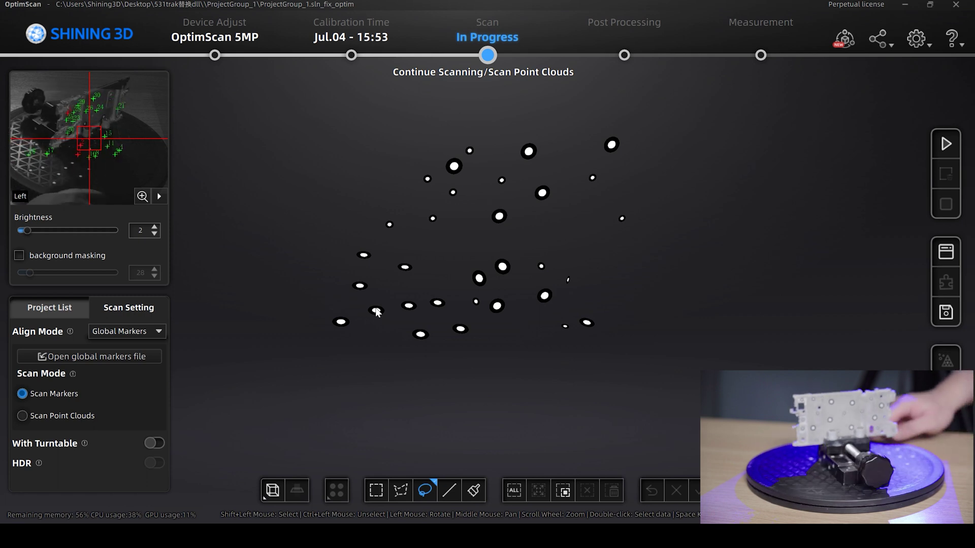
pyautogui.press('space')
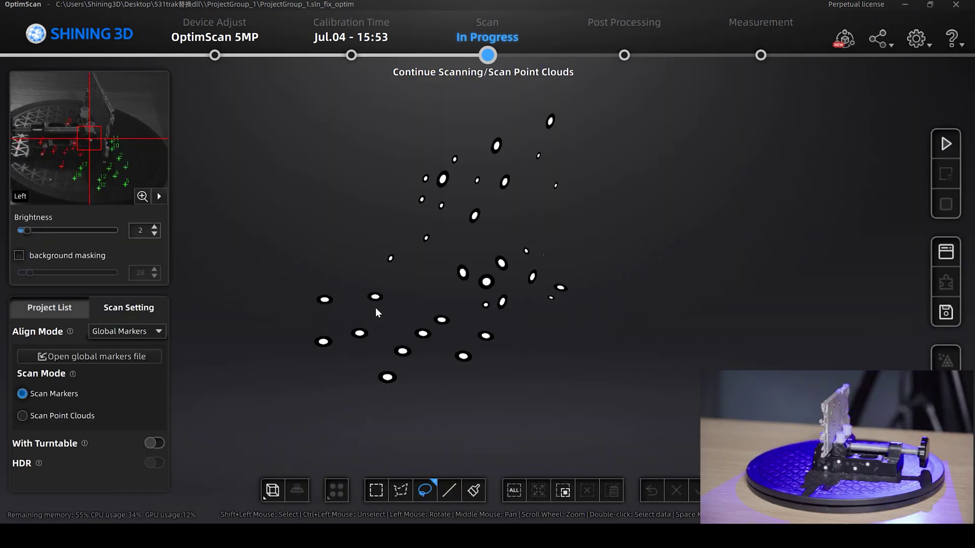
pyautogui.press('space')
pyautogui.press('space')
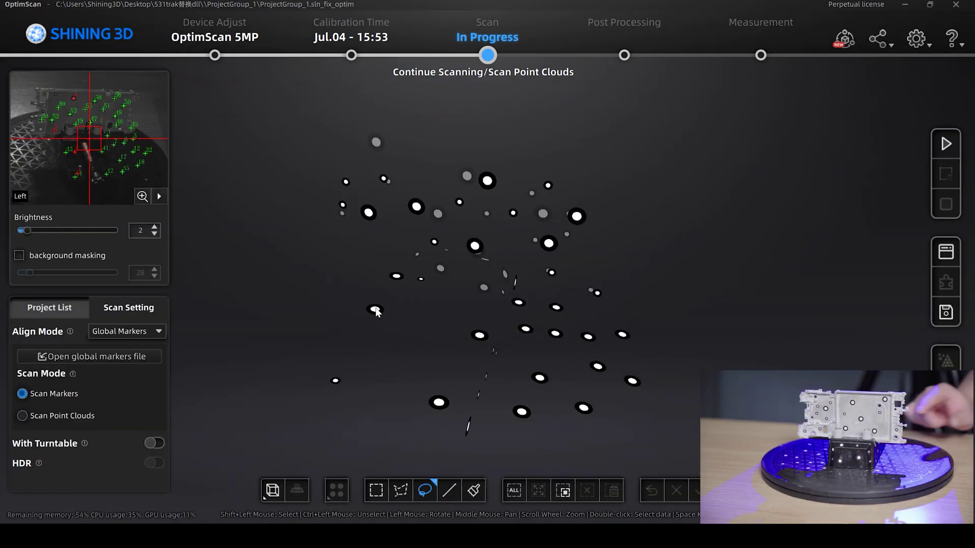
pyautogui.press('space')
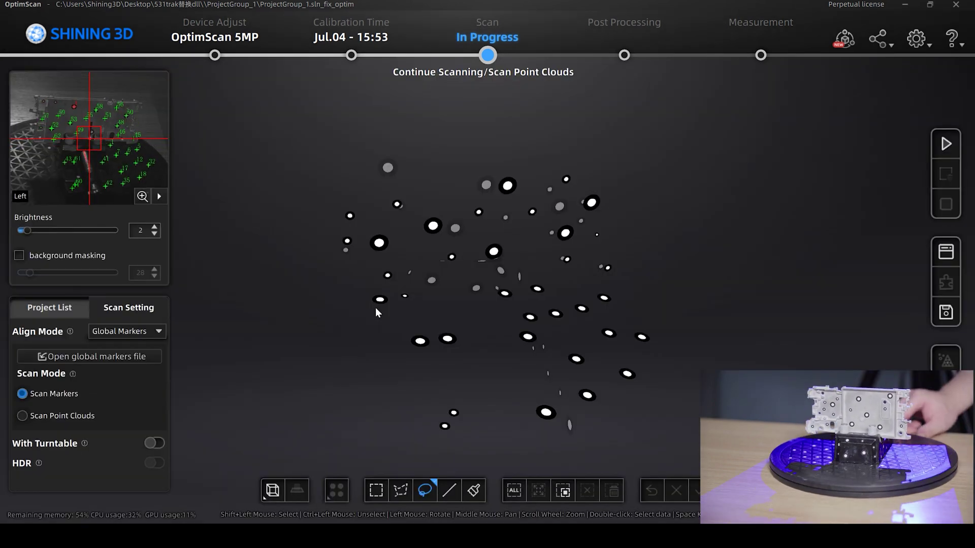
pyautogui.press('space')
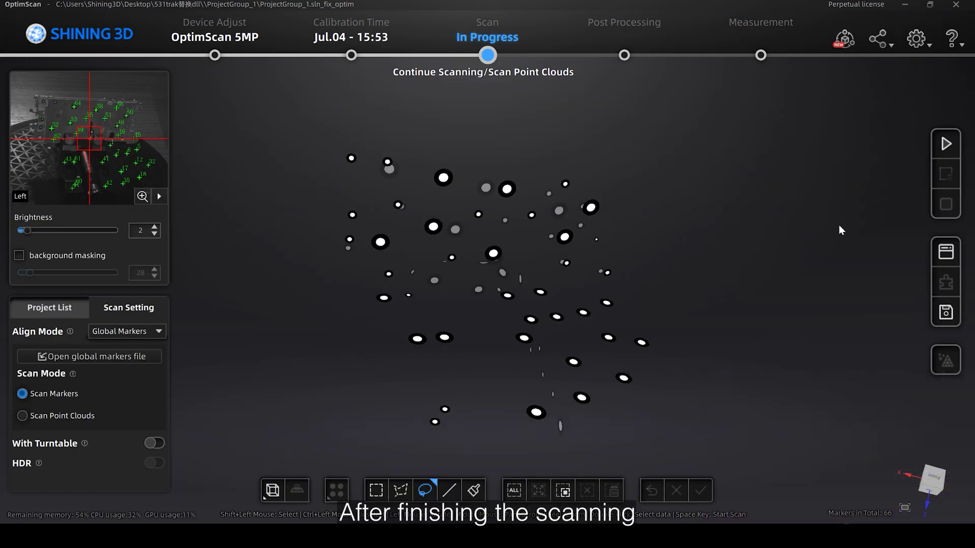
# Step: Delete the clamp and turntable markers, leaving 19 markers on the part
pyautogui.moveTo(795, 310)
pyautogui.mouseDown()
pyautogui.moveTo(648, 308)
pyautogui.moveTo(467, 280)
pyautogui.moveTo(589, 350)
pyautogui.moveTo(546, 311)
pyautogui.mouseUp()
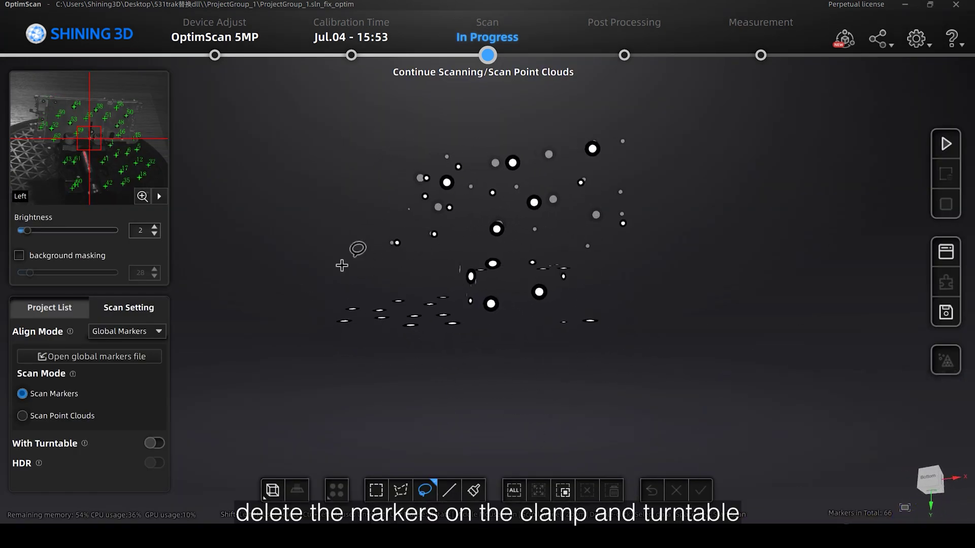
pyautogui.moveTo(278, 257); pyautogui.dragTo(784, 252)
pyautogui.press('Delete')
pyautogui.click(706, 490)
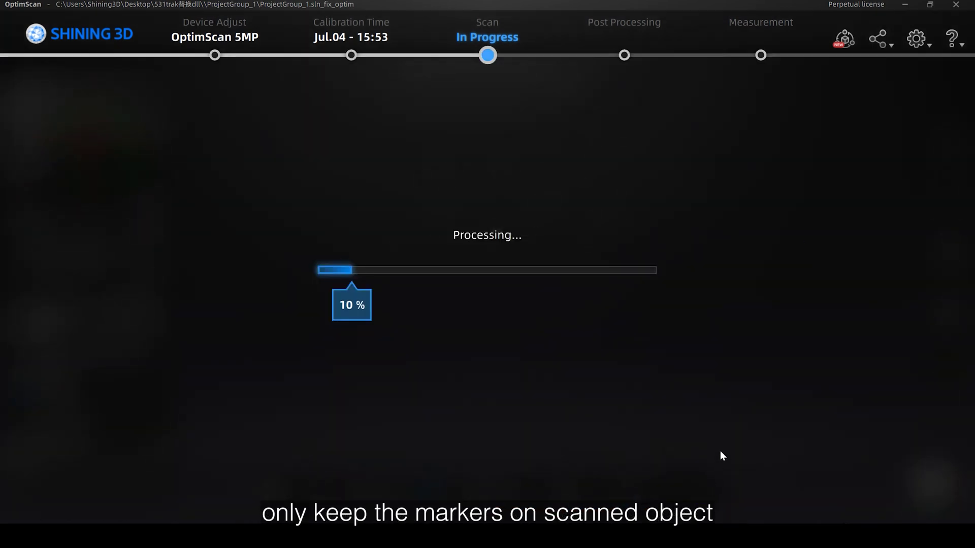
pyautogui.moveTo(565, 281)
pyautogui.mouseDown()
pyautogui.moveTo(618, 232)
pyautogui.moveTo(602, 273)
pyautogui.mouseUp()
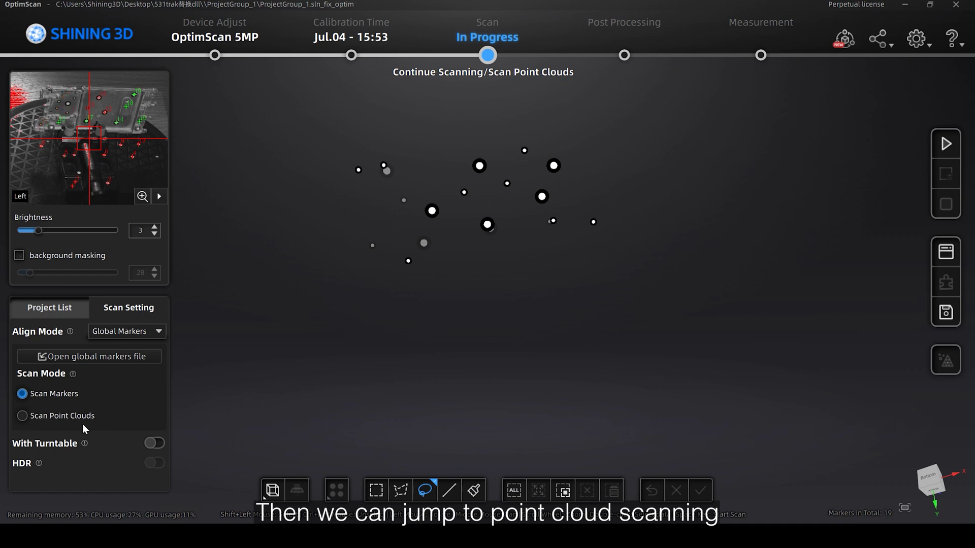
# Step: Switch to Scan Point Clouds mode and capture three point-cloud scans of the phone frame
pyautogui.click(25, 418)
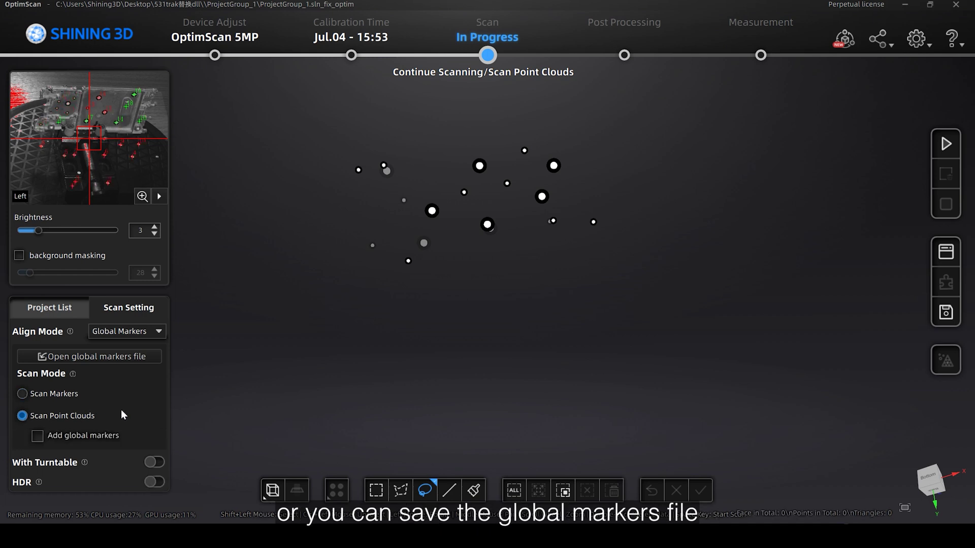
pyautogui.press('space')
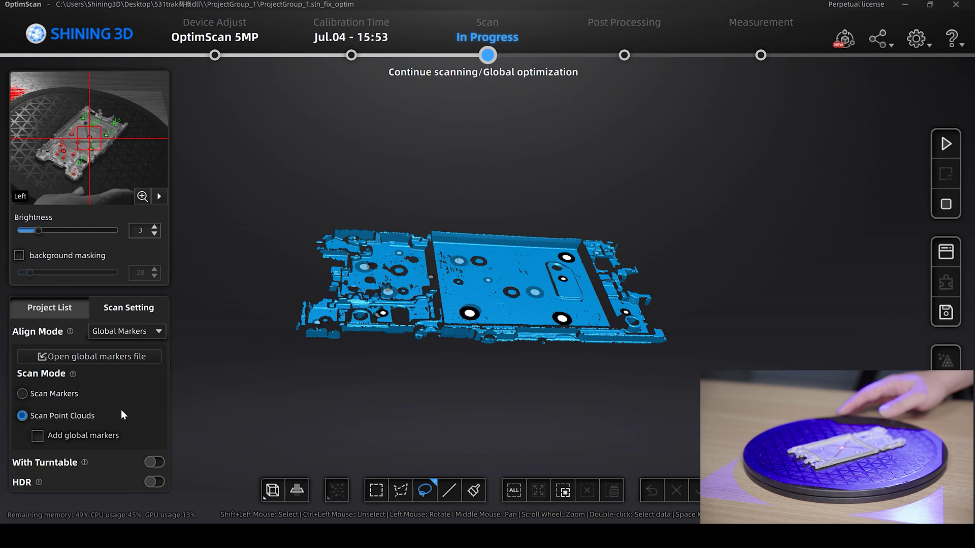
pyautogui.press('space')
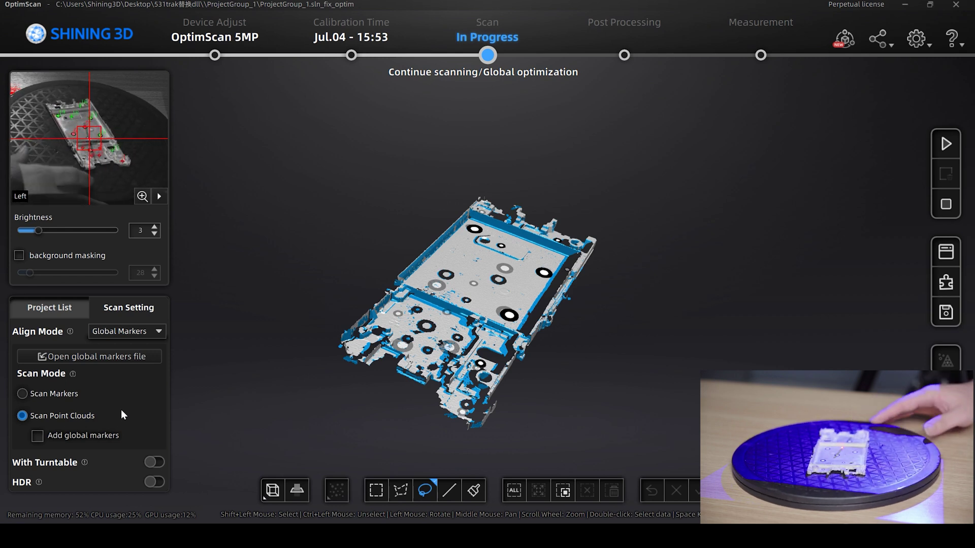
pyautogui.press('space')
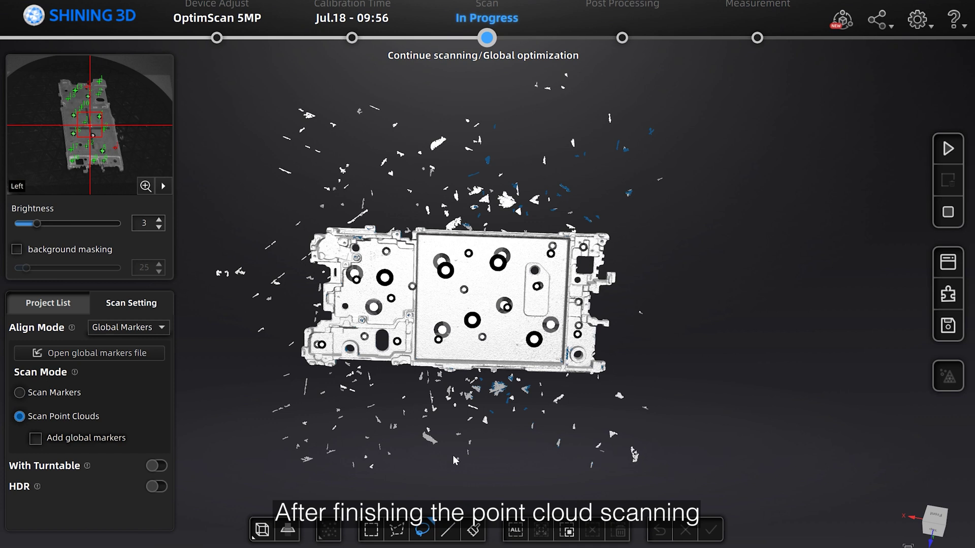
# Step: Build a cutting plane from the phone frame's markers and invert it to trim points underneath
pyautogui.moveTo(455, 460); pyautogui.dragTo(376, 366, button='right')
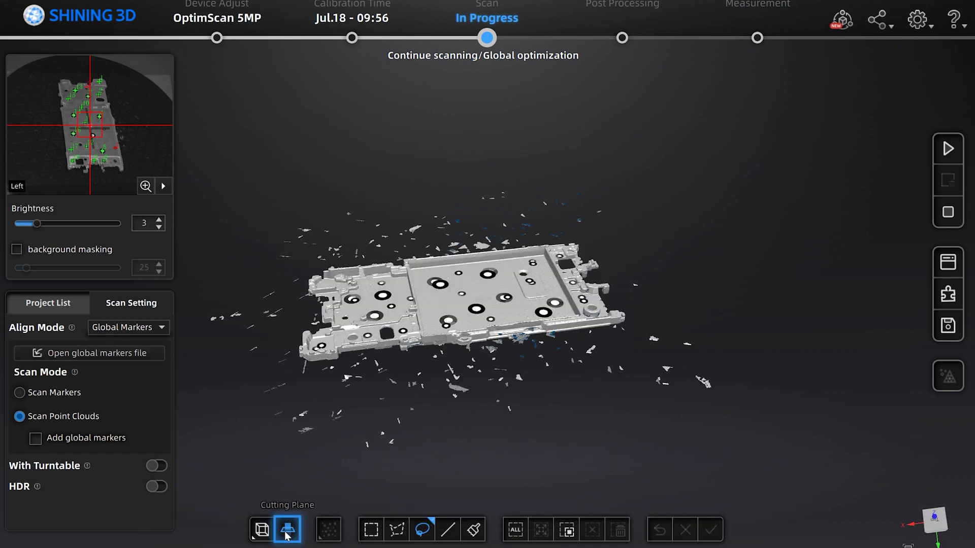
pyautogui.click(287, 529)
pyautogui.click(44, 143)
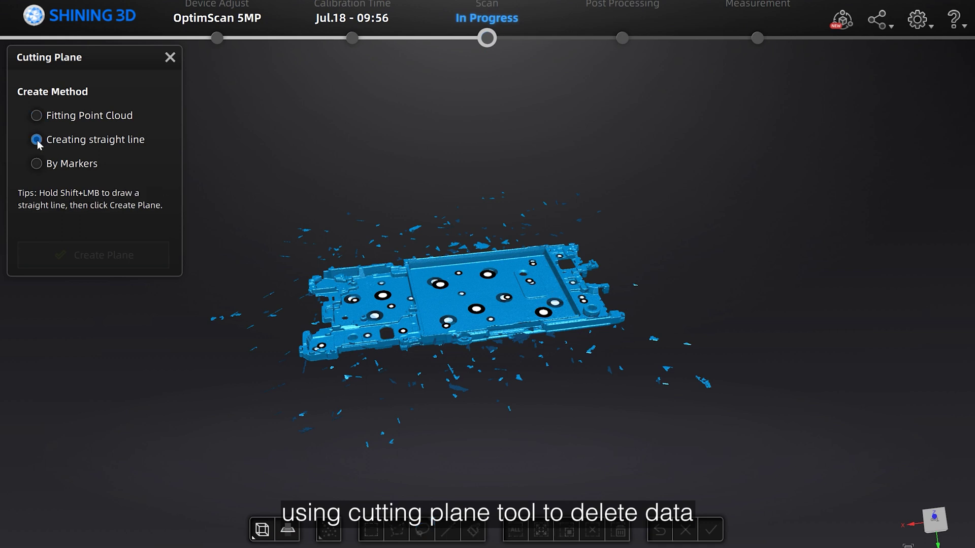
pyautogui.click(37, 163)
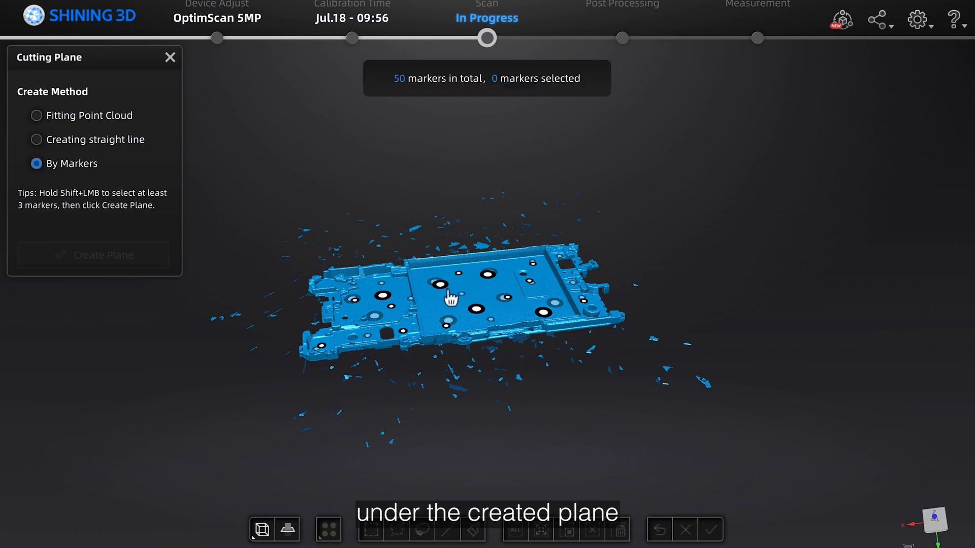
pyautogui.moveTo(451, 300); pyautogui.dragTo(457, 278, button='right')
pyautogui.keyDown('shift'); pyautogui.click(553, 288); pyautogui.keyUp('shift')
pyautogui.click(93, 255)
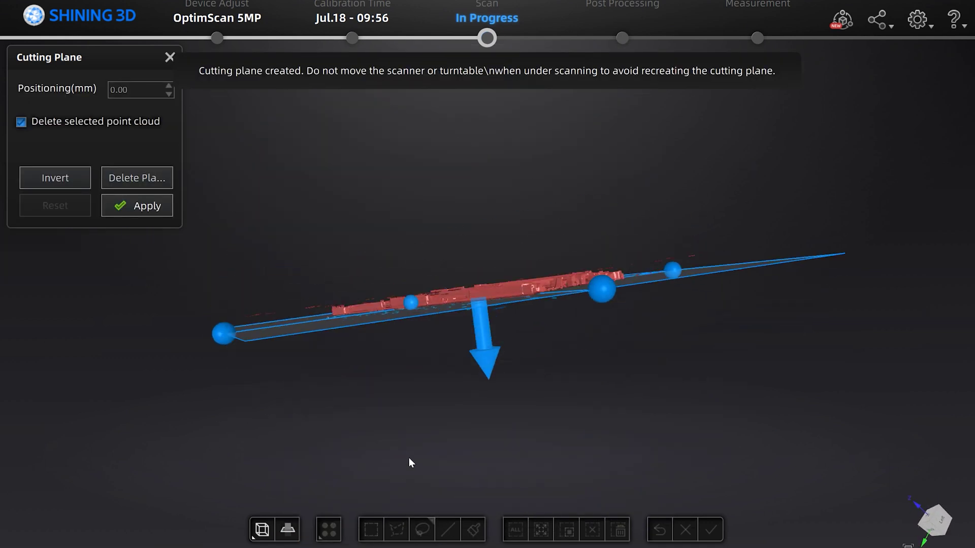
pyautogui.click(55, 178)
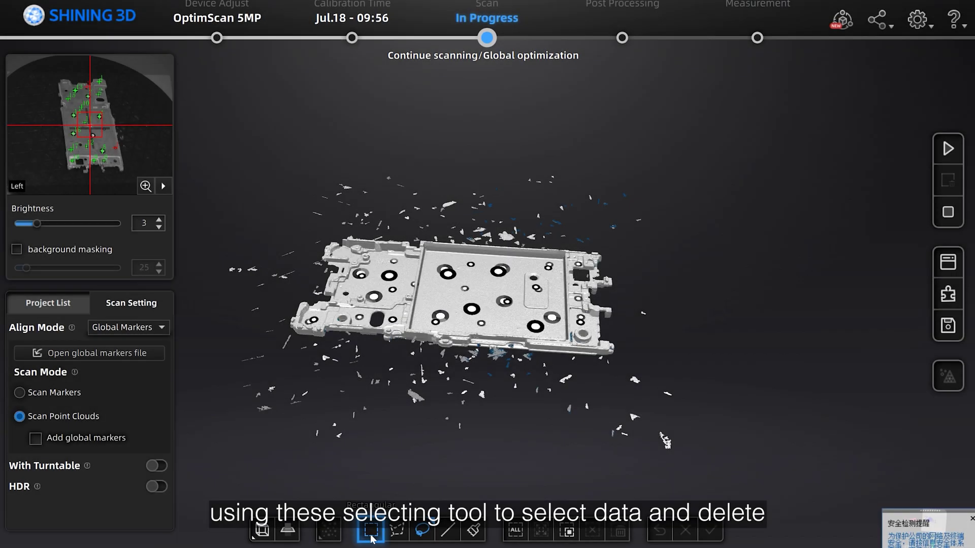
# Step: Select the stray points above and below the part and delete them
pyautogui.moveTo(332, 356); pyautogui.dragTo(520, 441)
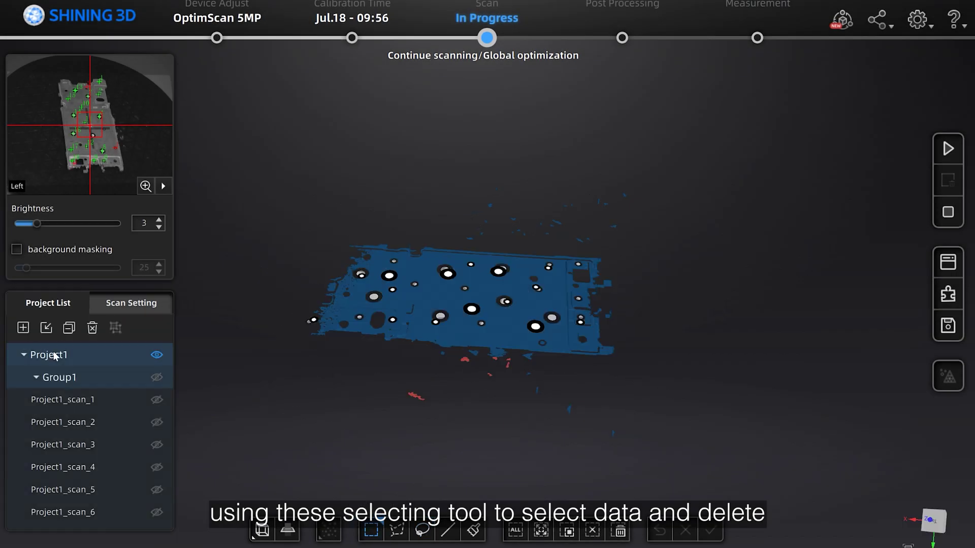
pyautogui.click(396, 530)
pyautogui.click(562, 419)
pyautogui.click(422, 530)
pyautogui.moveTo(359, 135); pyautogui.dragTo(701, 202)
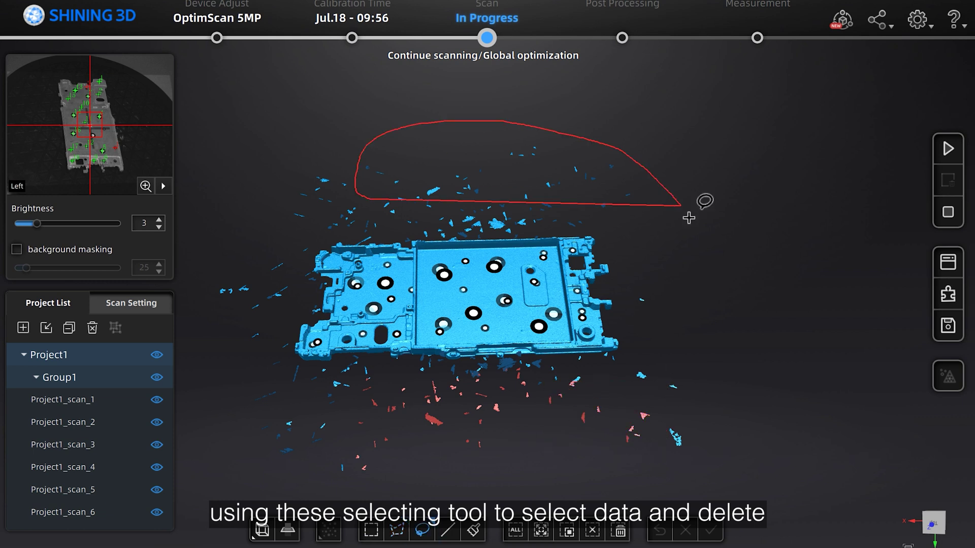
pyautogui.moveTo(315, 235); pyautogui.dragTo(598, 189)
pyautogui.click(448, 529)
pyautogui.click(473, 529)
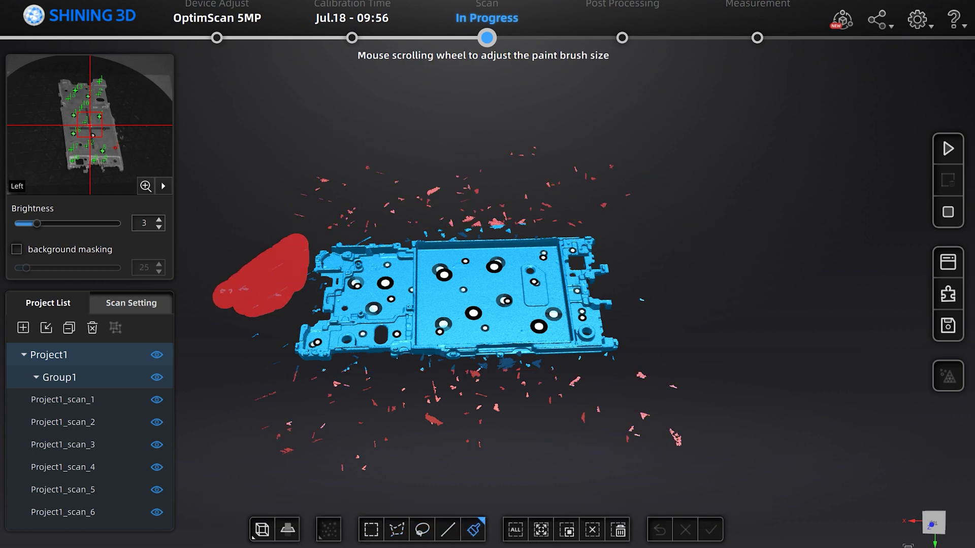
pyautogui.click(619, 529)
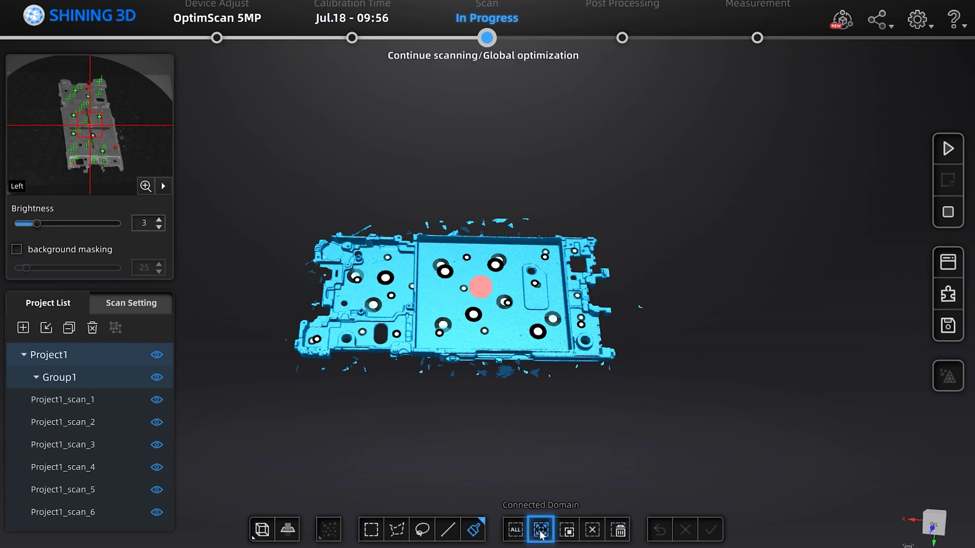
# Step: Select the connected phone frame, invert the selection, and delete the remaining noise
pyautogui.click(541, 531)
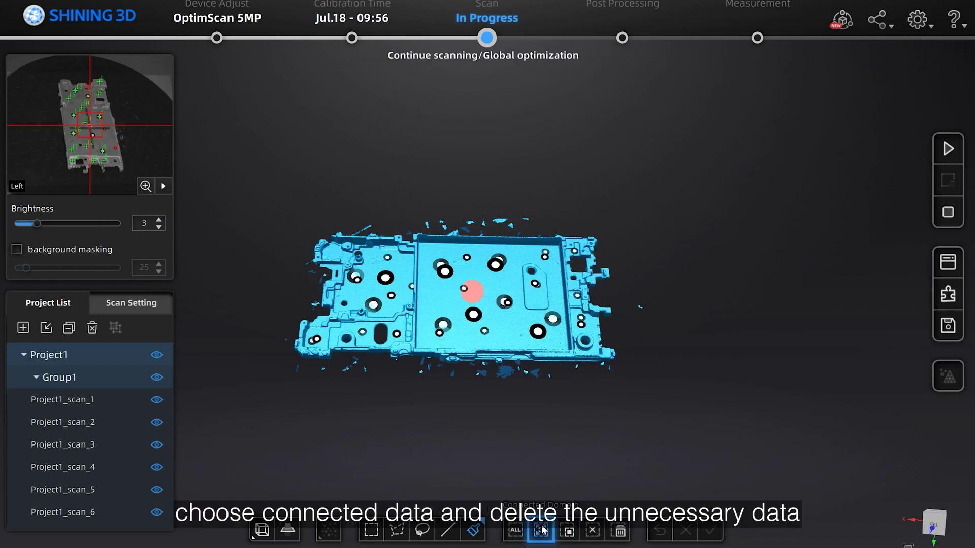
pyautogui.click(541, 531)
pyautogui.click(566, 531)
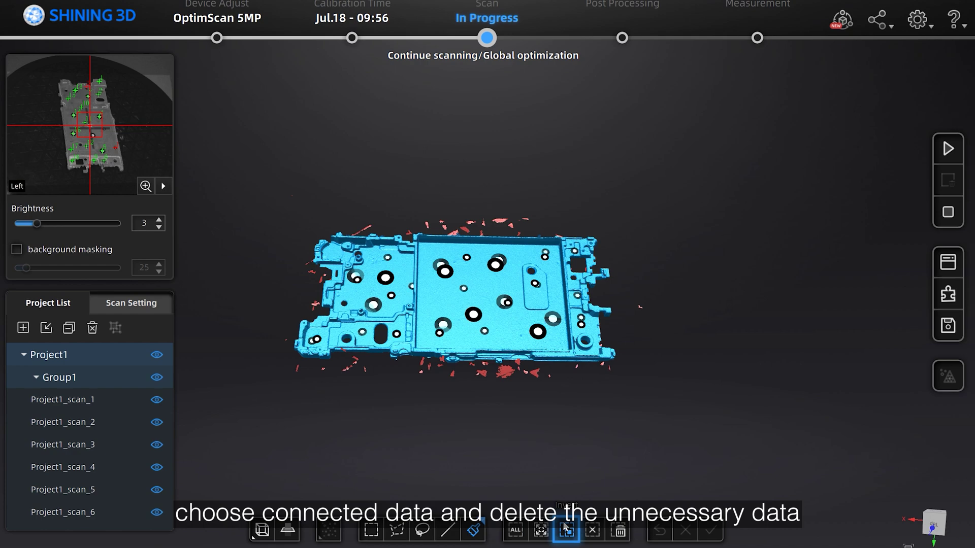
pyautogui.click(629, 529)
pyautogui.click(710, 530)
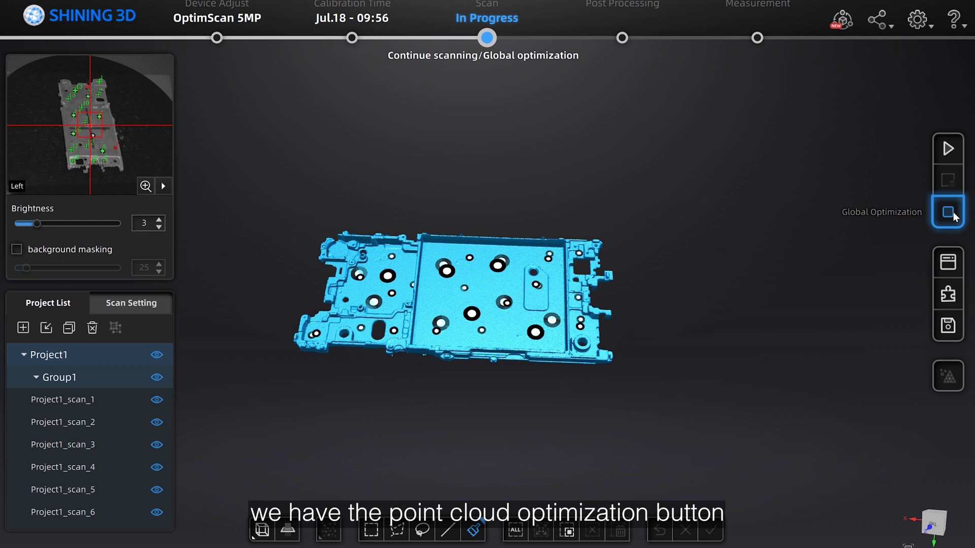
# Step: Globally optimize the phone-frame point cloud, accept it, and review the project group options
pyautogui.click(952, 214)
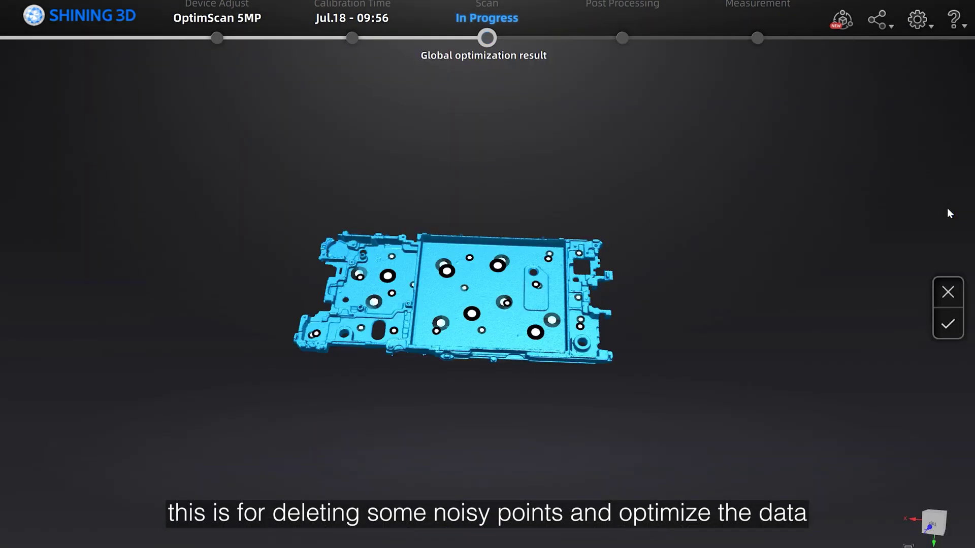
pyautogui.click(947, 324)
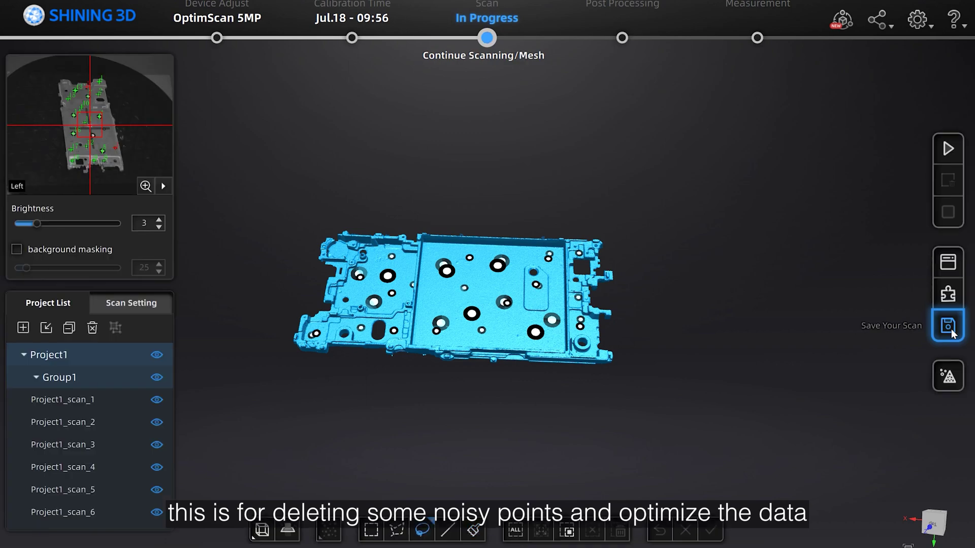
pyautogui.click(948, 262)
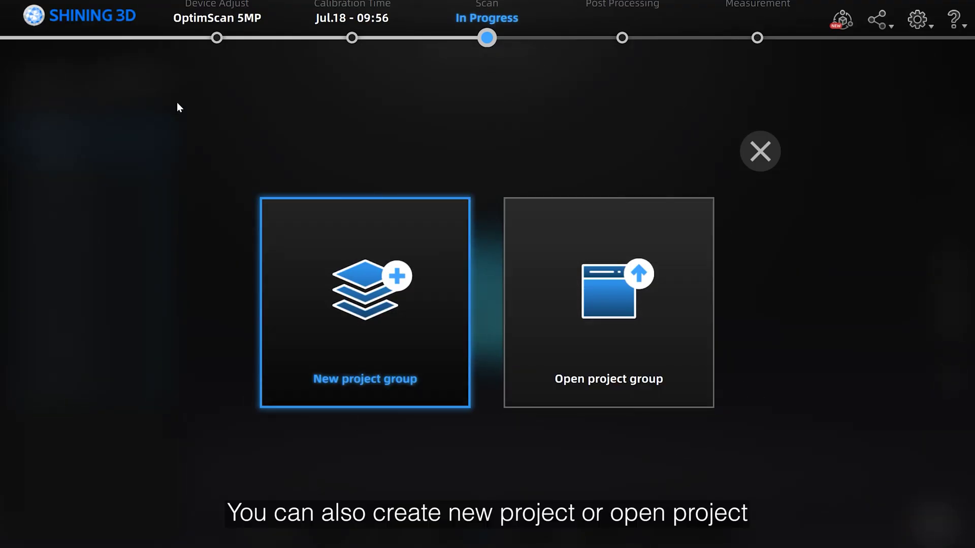
pyautogui.click(769, 151)
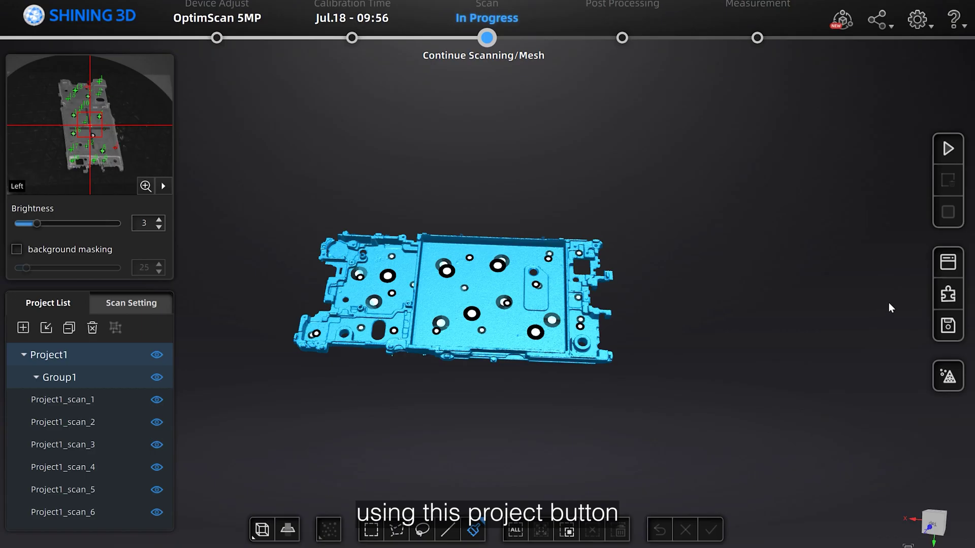
# Step: Preview alignment with Group1 as fixed and Project1_scan_11 as floating data, then exit
pyautogui.click(945, 293)
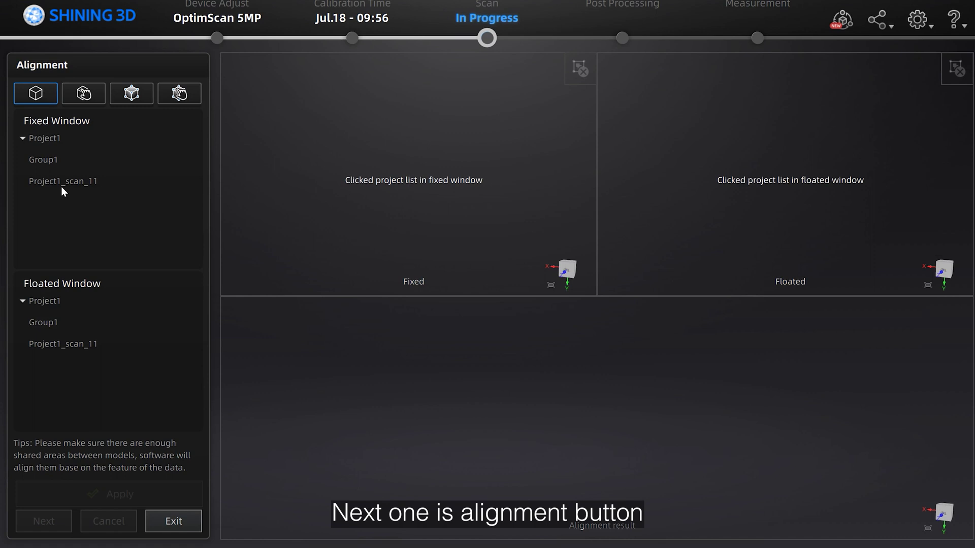
pyautogui.click(46, 159)
pyautogui.click(72, 343)
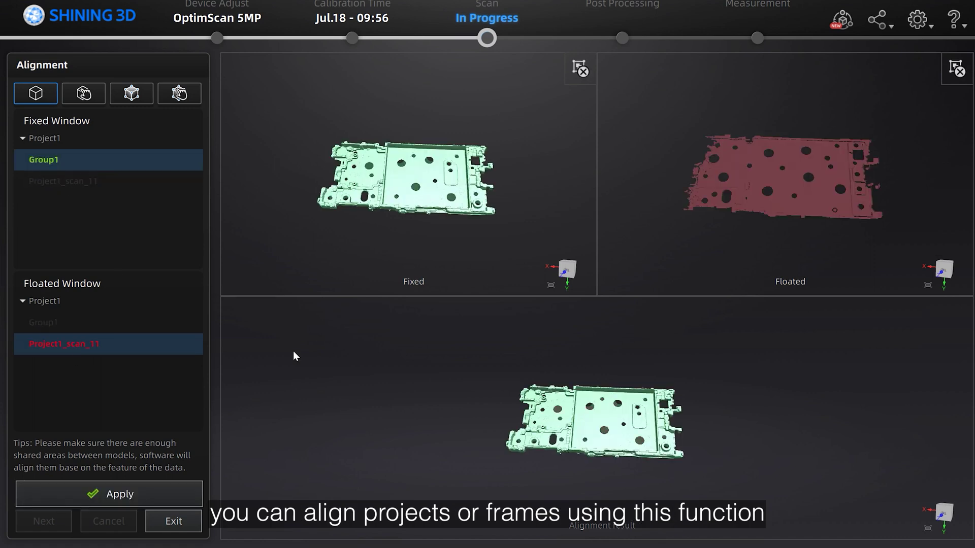
pyautogui.click(186, 522)
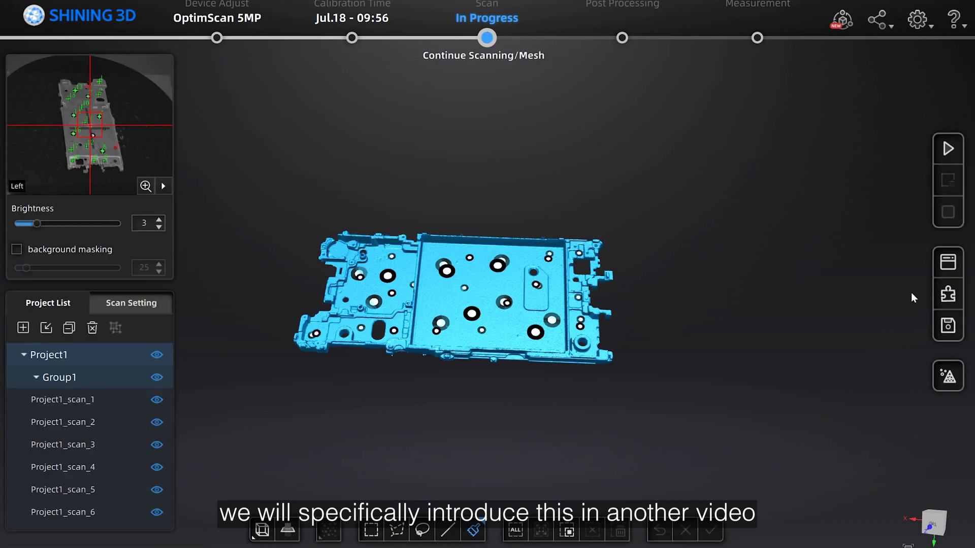
pyautogui.click(946, 328)
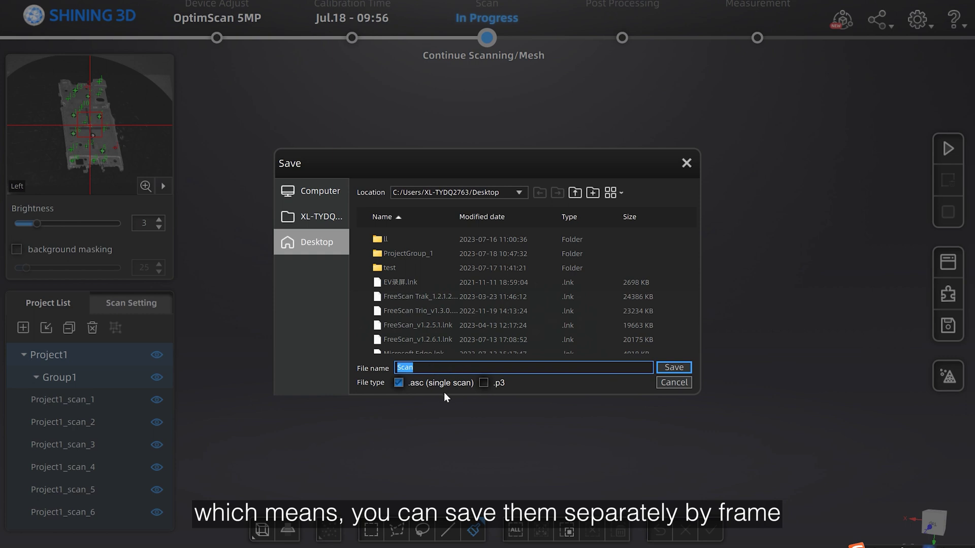
pyautogui.click(685, 164)
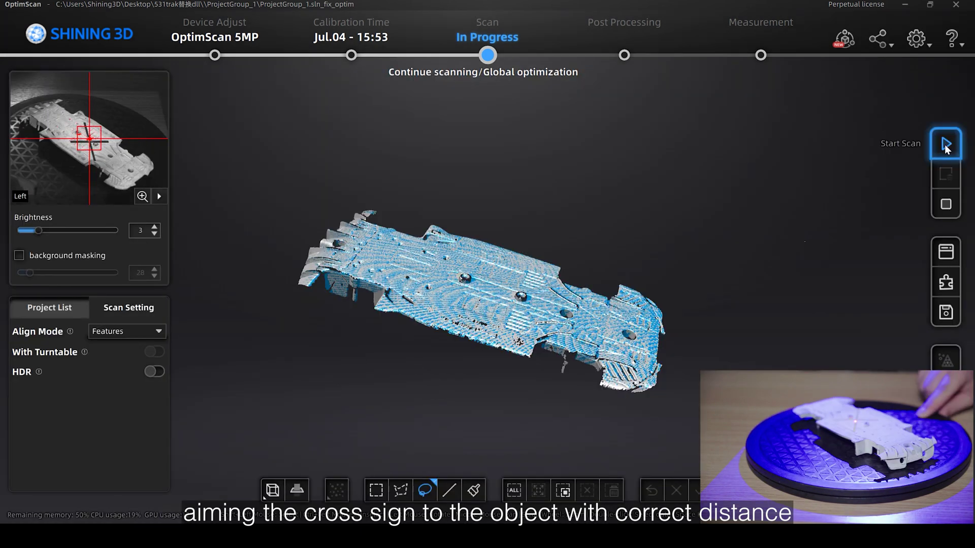
# Step: Capture seven more scan passes of the plastic part from new turntable angles
pyautogui.click(944, 144)
pyautogui.click(944, 144)
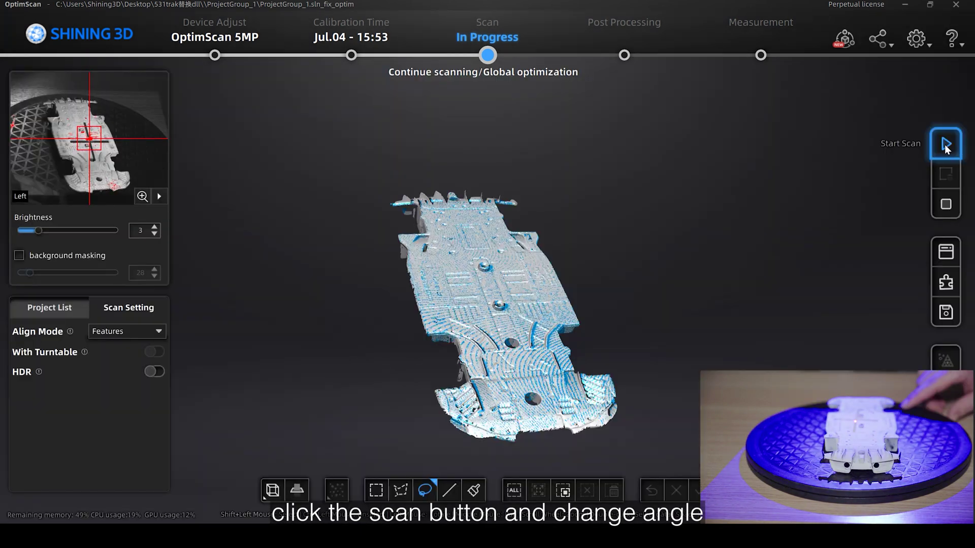
pyautogui.click(944, 144)
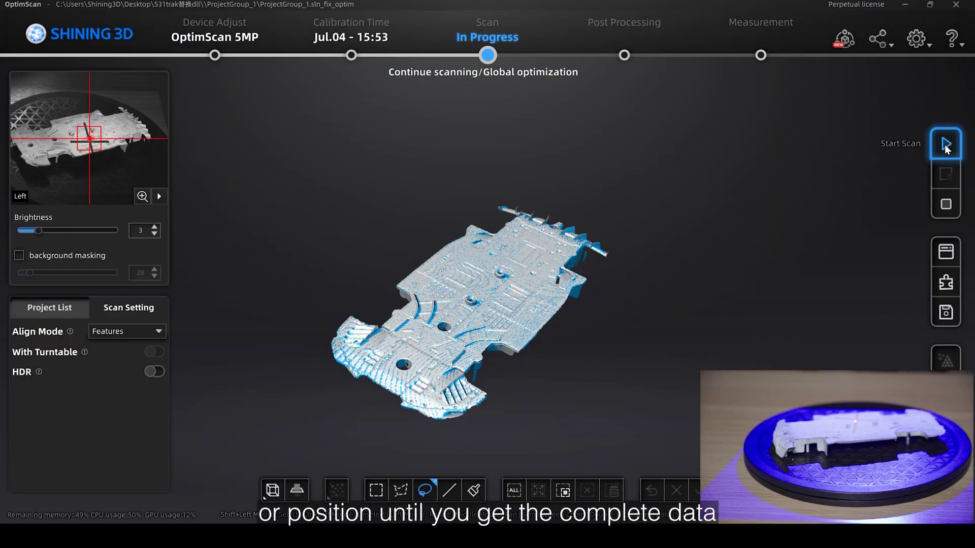
pyautogui.click(945, 145)
pyautogui.click(946, 145)
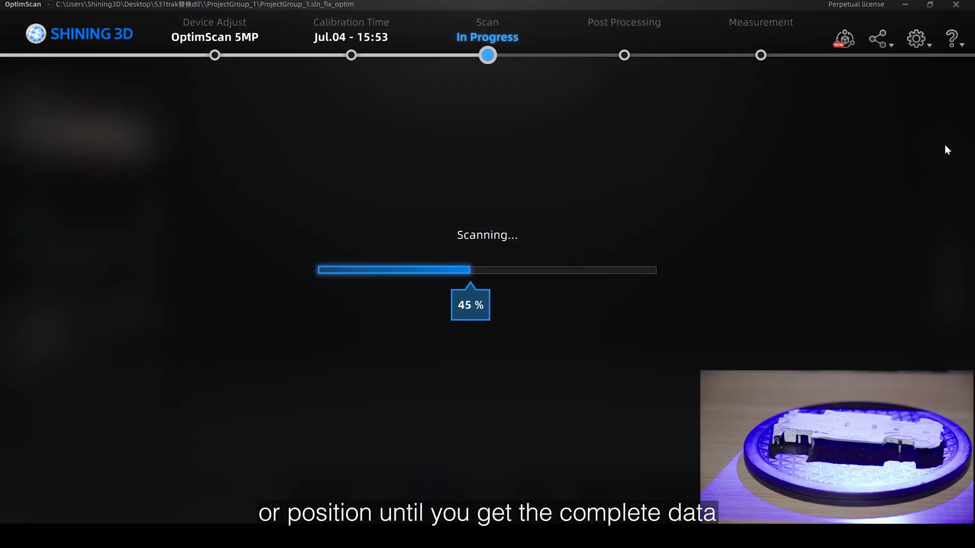
pyautogui.press('space')
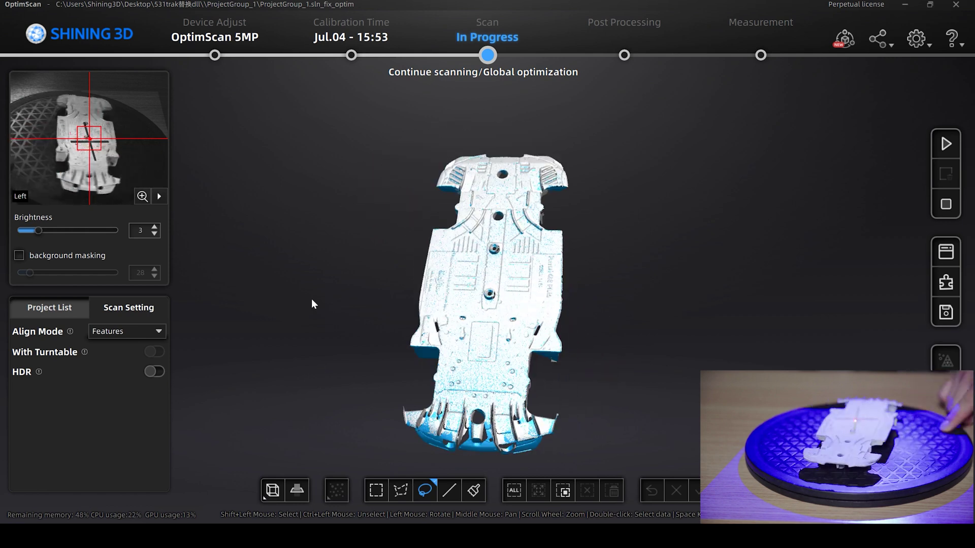
pyautogui.press('space')
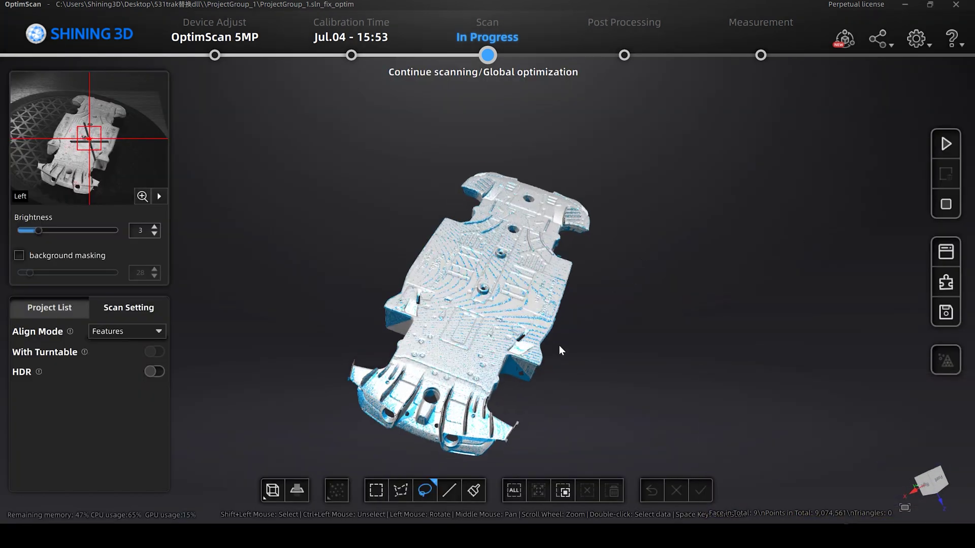